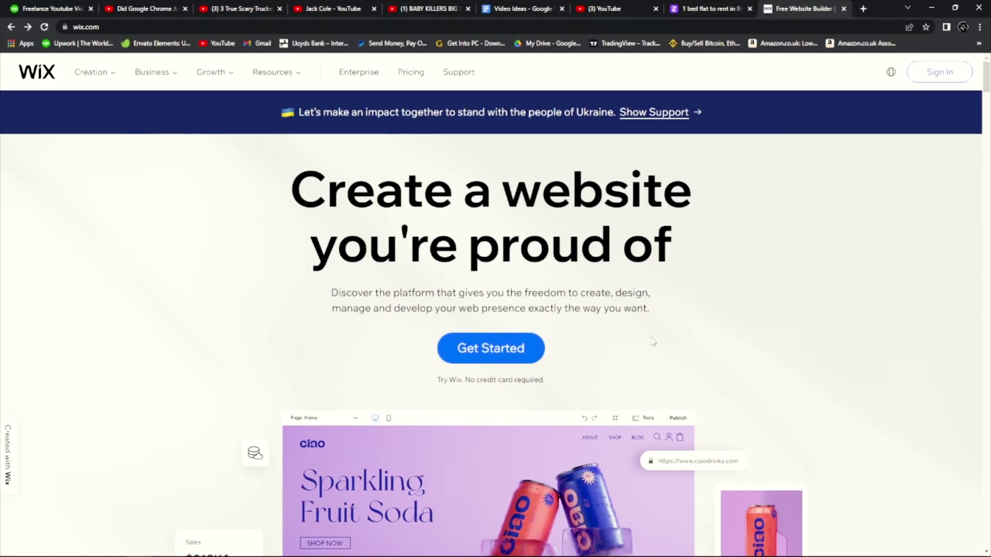
Create a Wix account with the saved email and reach the setup intro page.
{"action": "left_click", "coordinate": [509, 348]}
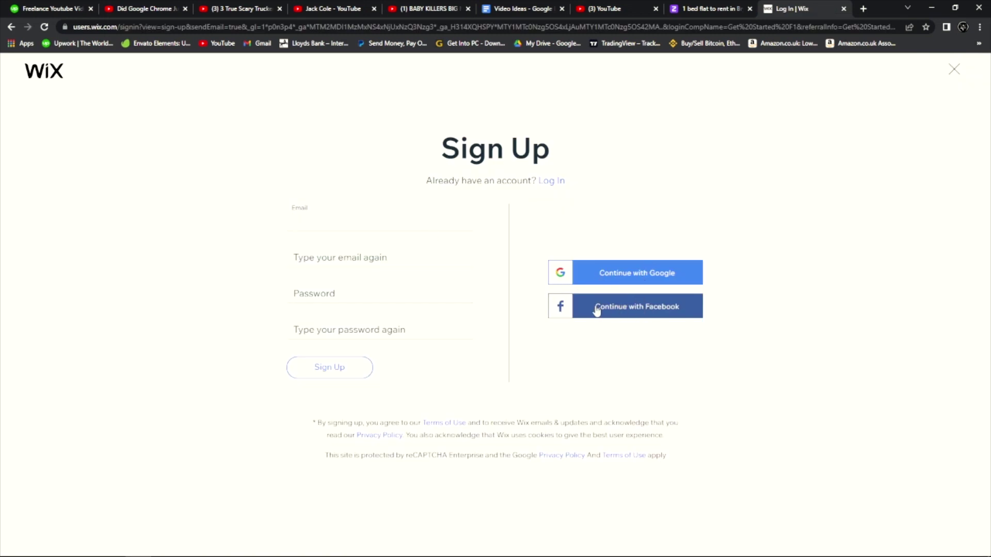
{"action": "left_click", "coordinate": [363, 220]}
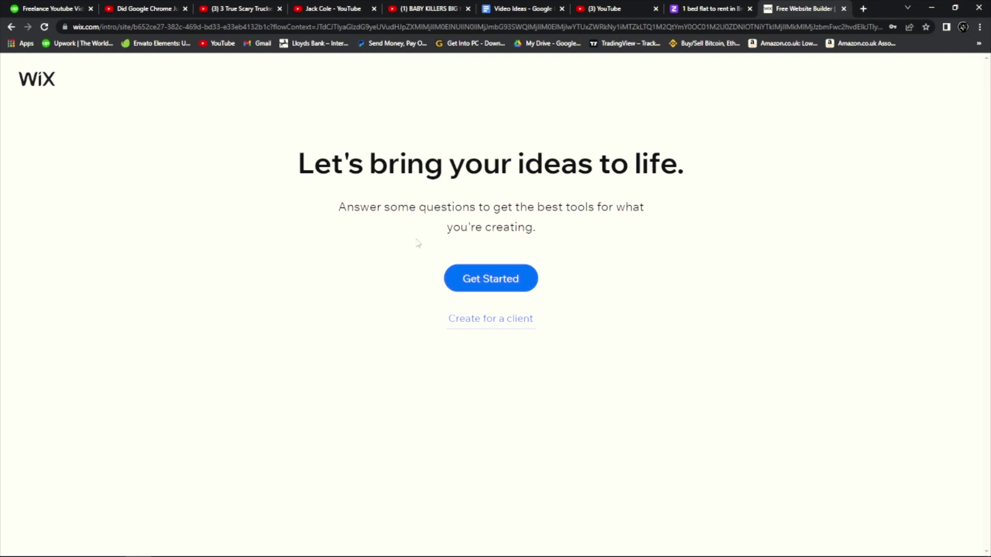
{"action": "left_click", "coordinate": [497, 325]}
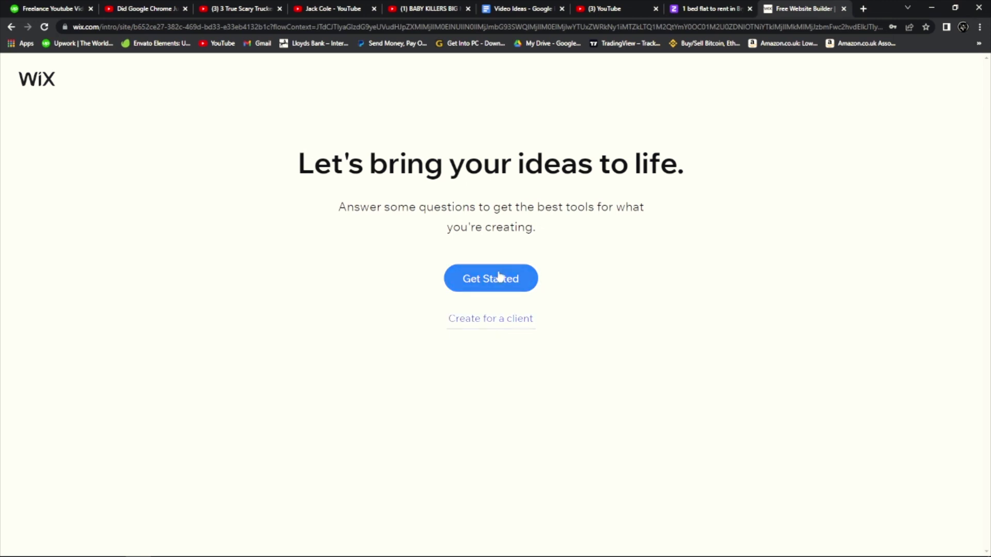
Choose Portfolio, then the Video Portfolio suggestion, as the website type.
{"action": "left_click", "coordinate": [499, 277]}
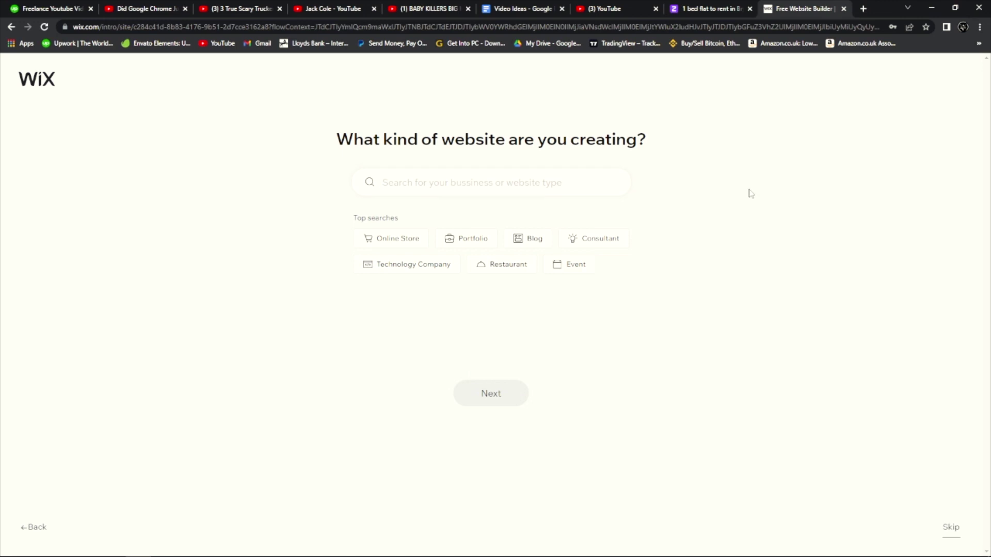
{"action": "left_click", "coordinate": [481, 238]}
{"action": "scroll", "coordinate": [404, 289], "scroll_direction": "down", "scroll_amount": 2}
{"action": "scroll", "coordinate": [406, 306], "scroll_direction": "down", "scroll_amount": 2}
{"action": "scroll", "coordinate": [396, 306], "scroll_direction": "down", "scroll_amount": 2}
{"action": "scroll", "coordinate": [397, 310], "scroll_direction": "down", "scroll_amount": 2}
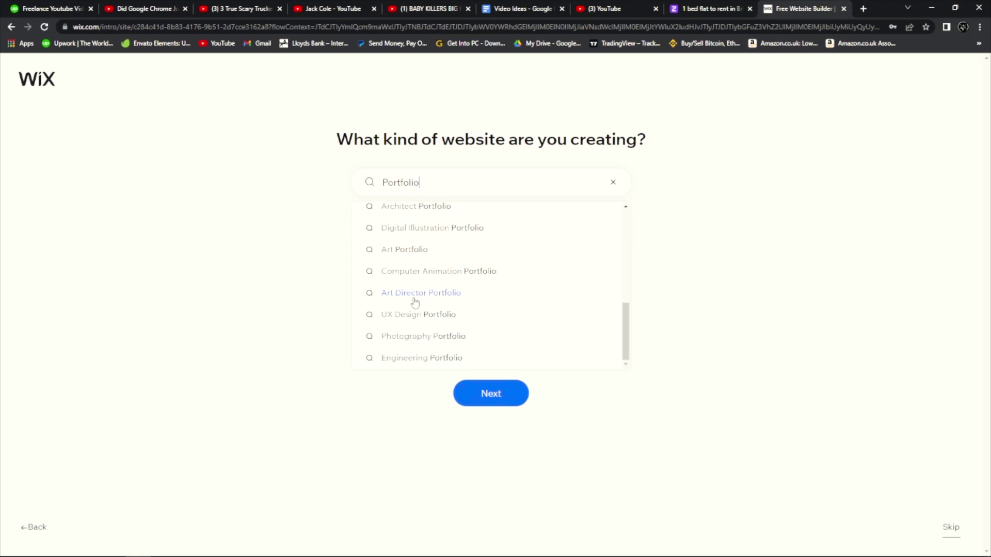
{"action": "scroll", "coordinate": [420, 289], "scroll_direction": "up", "scroll_amount": 1}
{"action": "scroll", "coordinate": [420, 273], "scroll_direction": "up", "scroll_amount": 1}
{"action": "scroll", "coordinate": [427, 275], "scroll_direction": "up", "scroll_amount": 1}
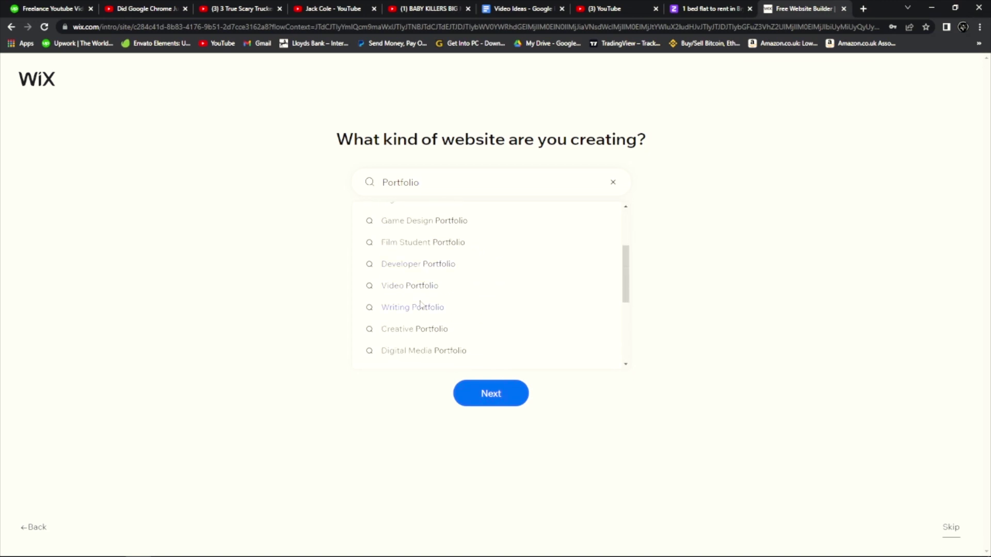
{"action": "left_click", "coordinate": [419, 287]}
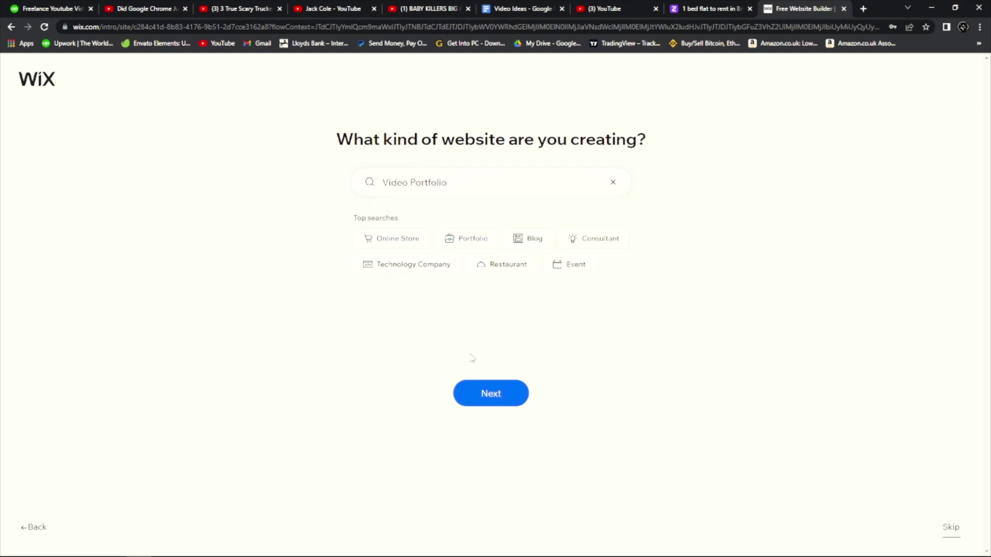
{"action": "left_click", "coordinate": [503, 393]}
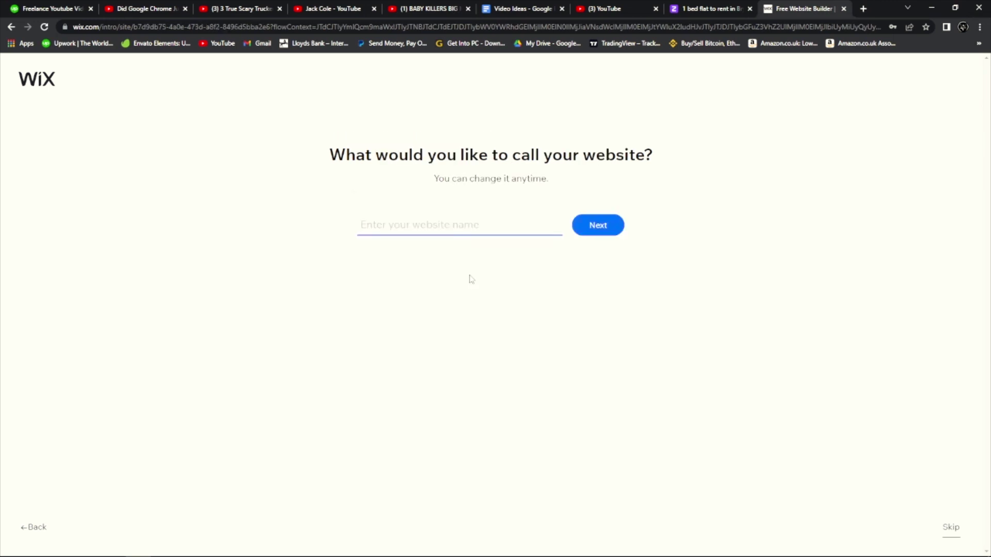
Name the website 'Leon Hughes Medi' and continue.
{"action": "type", "text": "Leon Hu"}
{"action": "type", "text": "ghes Media"}
{"action": "left_click", "coordinate": [609, 228]}
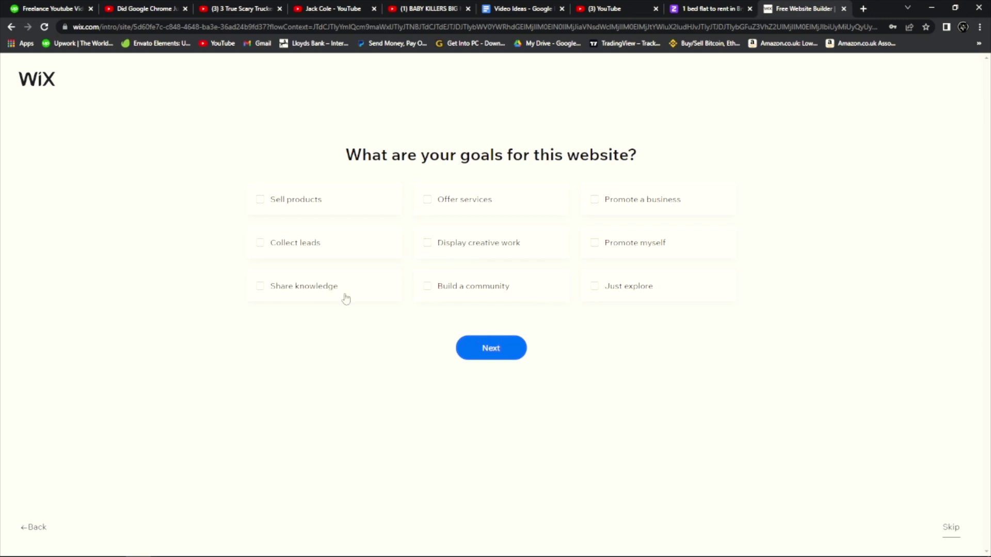
Tick the Offer services, Promote myself and Display creative work goals and submit them.
{"action": "left_click", "coordinate": [445, 202]}
{"action": "left_click", "coordinate": [612, 239]}
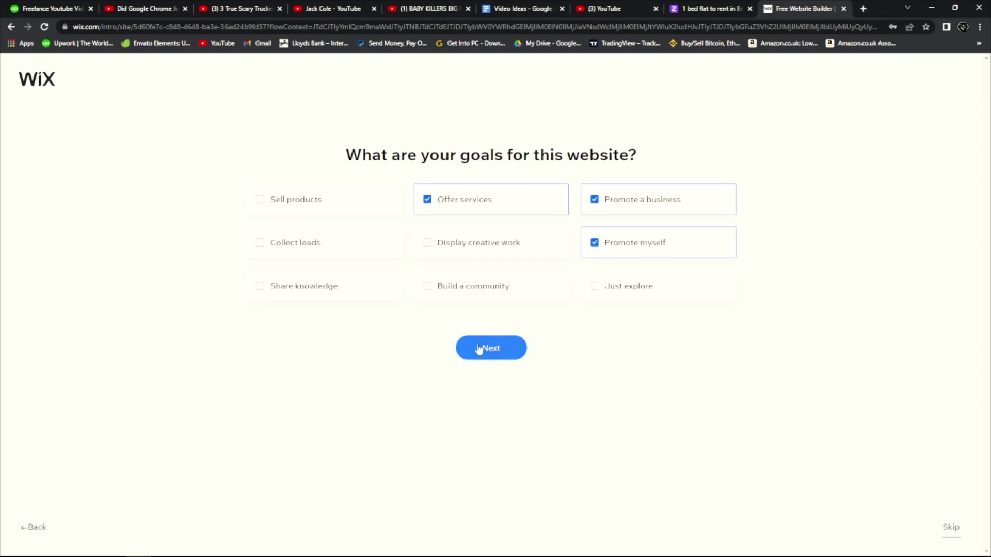
{"action": "left_click", "coordinate": [445, 254]}
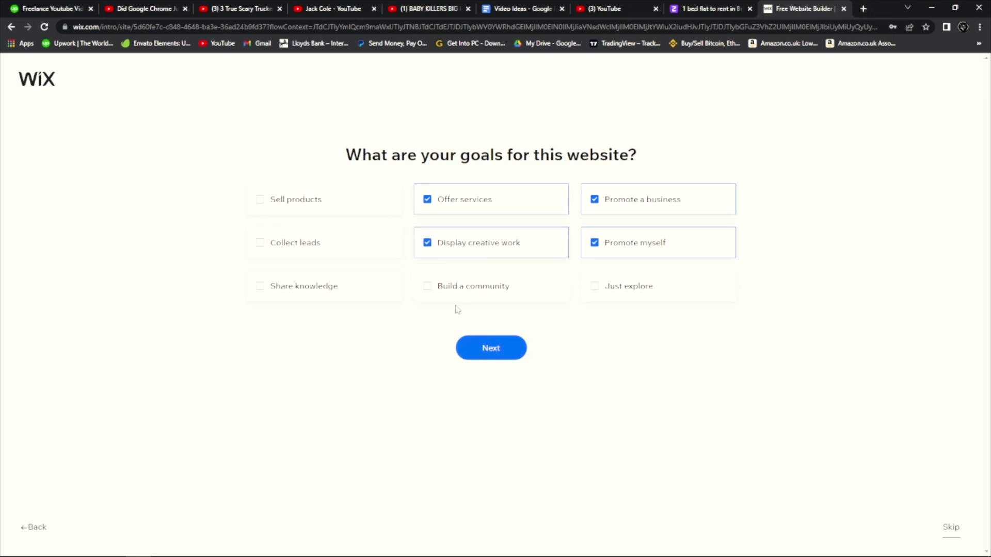
{"action": "left_click", "coordinate": [490, 349]}
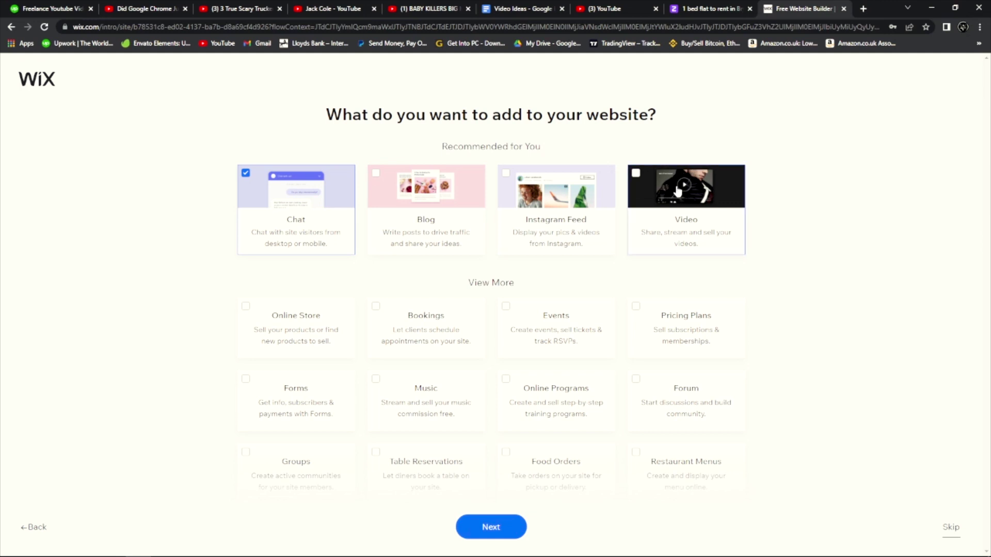
Add Video and Instagram Feed features and answer that this is the first website.
{"action": "left_click", "coordinate": [636, 178]}
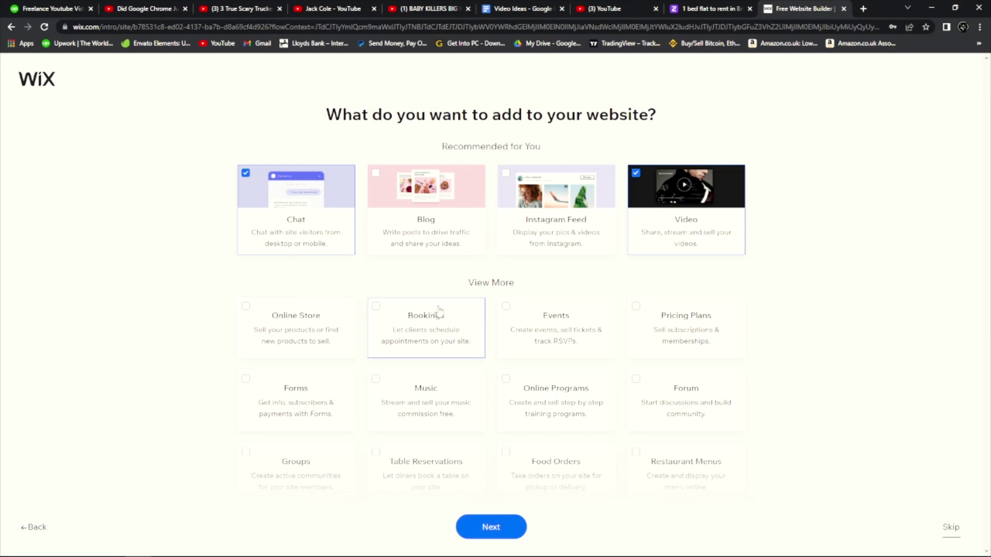
{"action": "scroll", "coordinate": [524, 367], "scroll_direction": "down", "scroll_amount": 2}
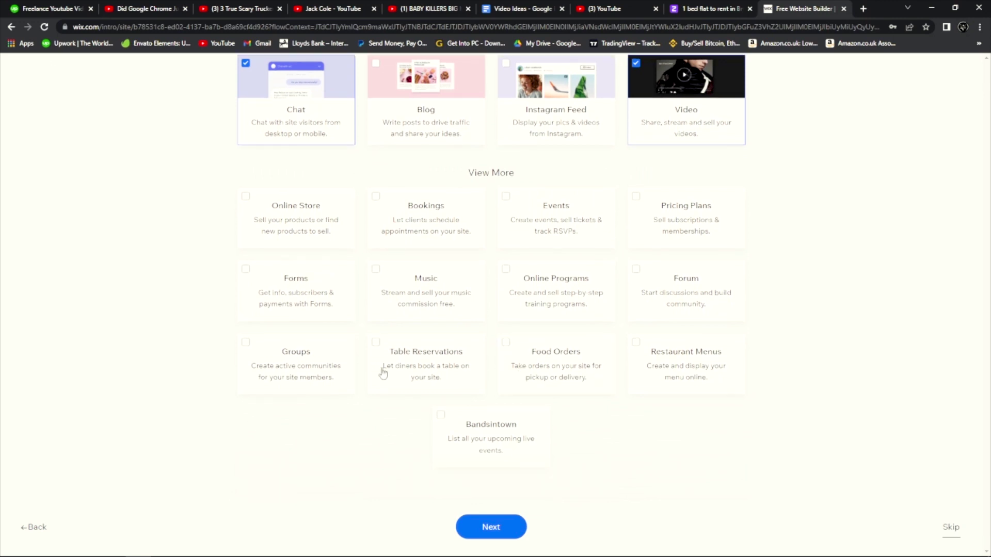
{"action": "scroll", "coordinate": [474, 423], "scroll_direction": "up", "scroll_amount": 2}
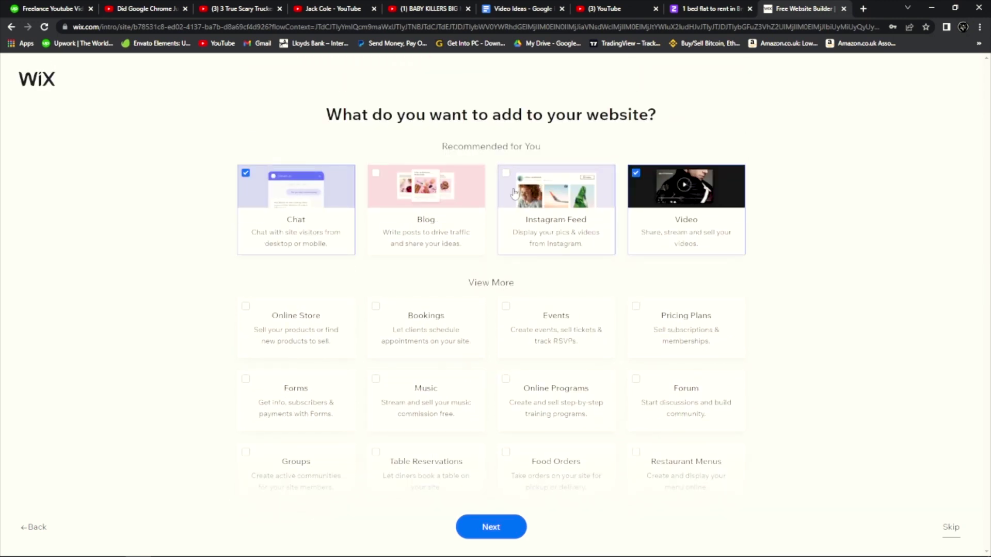
{"action": "left_click", "coordinate": [519, 230]}
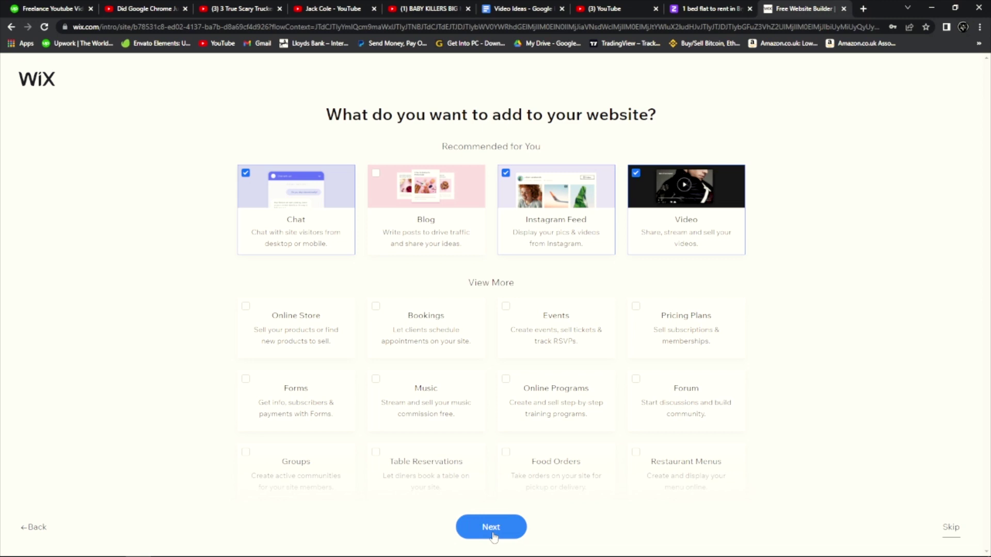
{"action": "left_click", "coordinate": [479, 524]}
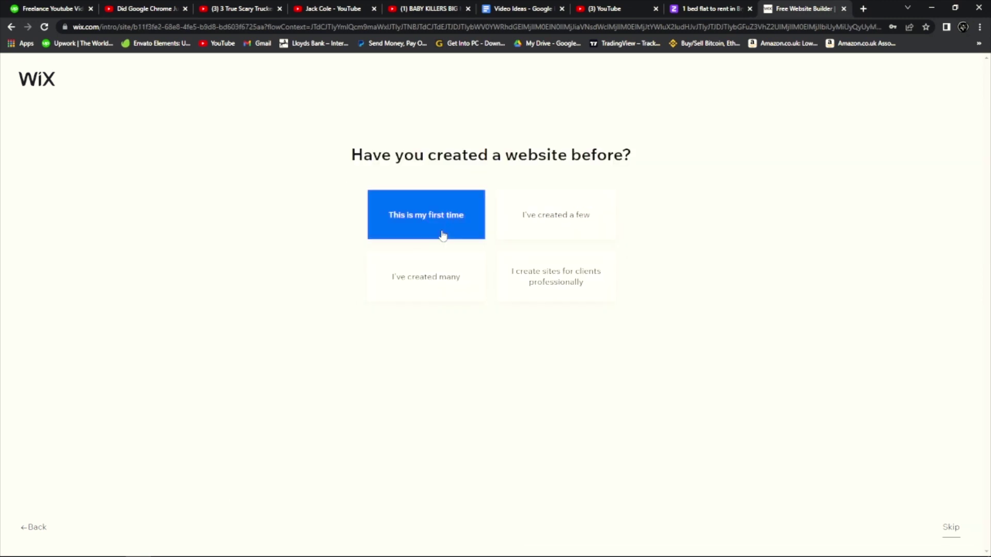
{"action": "left_click", "coordinate": [472, 281]}
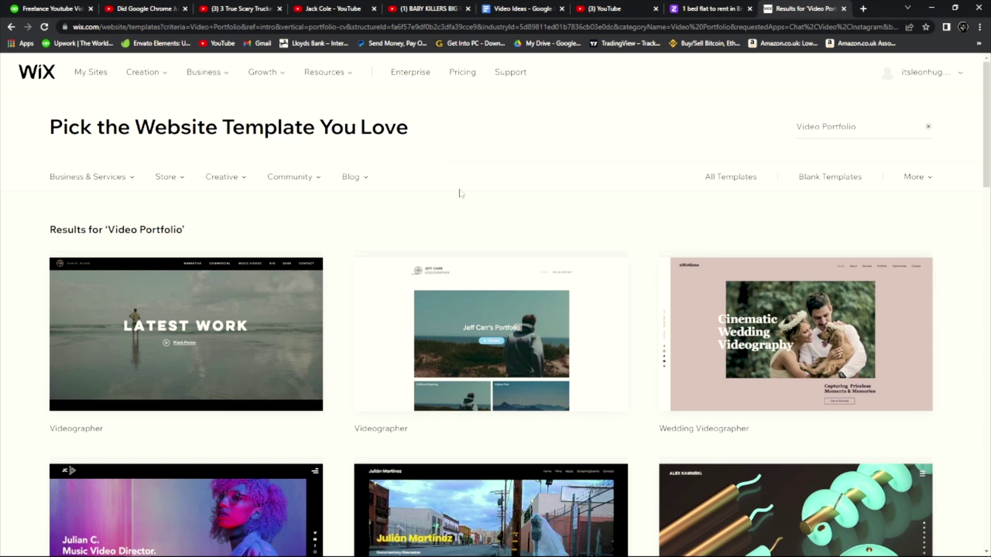
Scroll through the Video Portfolio template gallery results.
{"action": "scroll", "coordinate": [238, 333], "scroll_direction": "down", "scroll_amount": 2}
{"action": "scroll", "coordinate": [242, 333], "scroll_direction": "down", "scroll_amount": 2}
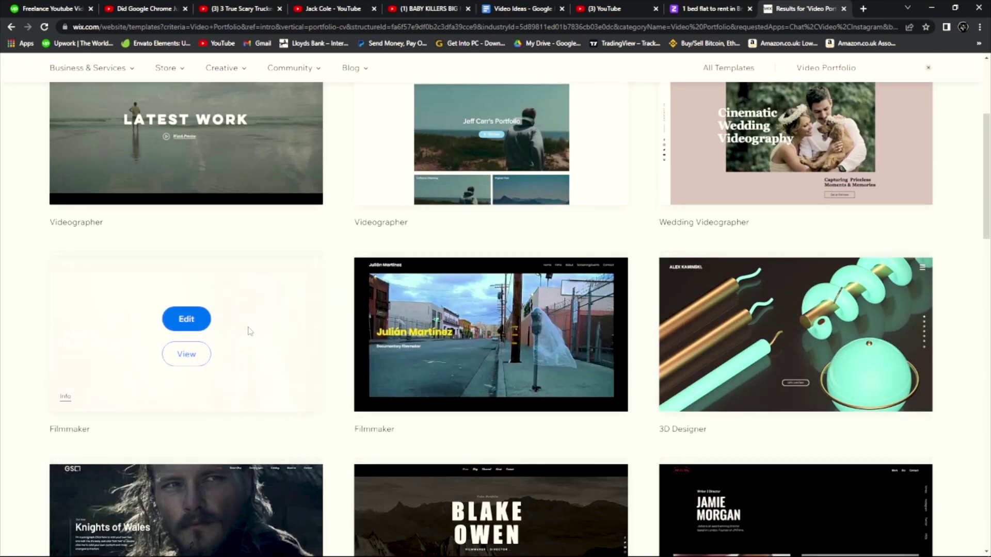
{"action": "scroll", "coordinate": [248, 332], "scroll_direction": "down", "scroll_amount": 3}
{"action": "scroll", "coordinate": [504, 406], "scroll_direction": "up", "scroll_amount": 5}
{"action": "scroll", "coordinate": [503, 405], "scroll_direction": "up", "scroll_amount": 3}
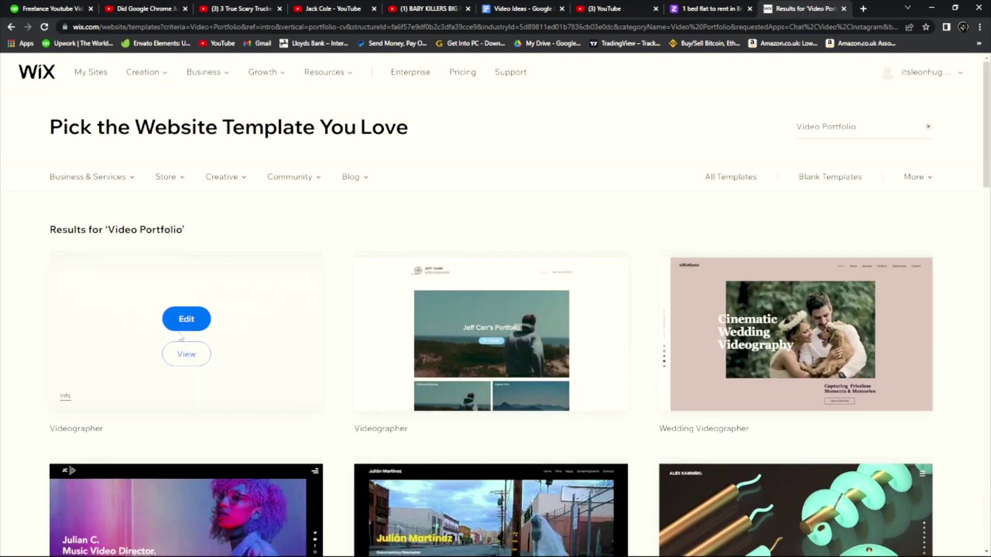
{"action": "scroll", "coordinate": [379, 385], "scroll_direction": "down", "scroll_amount": 3}
{"action": "scroll", "coordinate": [361, 413], "scroll_direction": "down", "scroll_amount": 5}
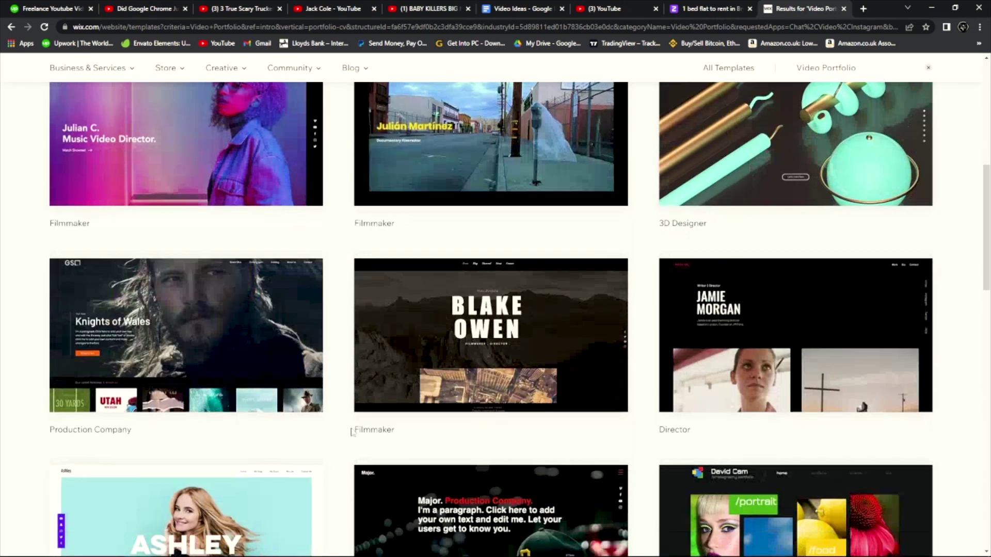
{"action": "scroll", "coordinate": [320, 372], "scroll_direction": "up", "scroll_amount": 3}
{"action": "scroll", "coordinate": [258, 299], "scroll_direction": "up", "scroll_amount": 4}
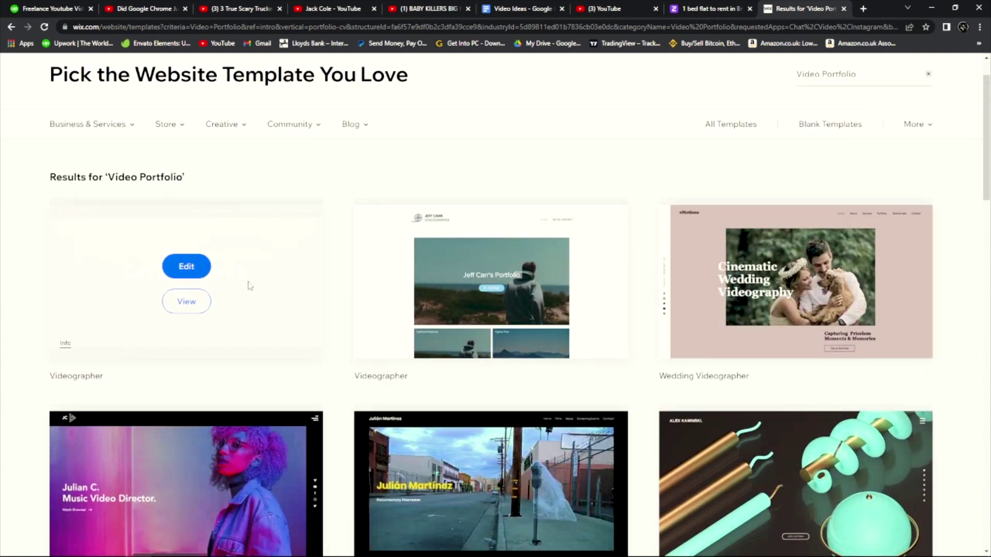
Preview the Videographer template demo, scrolling through its sections and back to the top.
{"action": "left_click", "coordinate": [195, 294]}
{"action": "scroll", "coordinate": [361, 361], "scroll_direction": "down", "scroll_amount": 5}
{"action": "scroll", "coordinate": [465, 387], "scroll_direction": "down", "scroll_amount": 5}
{"action": "scroll", "coordinate": [490, 397], "scroll_direction": "down", "scroll_amount": 3}
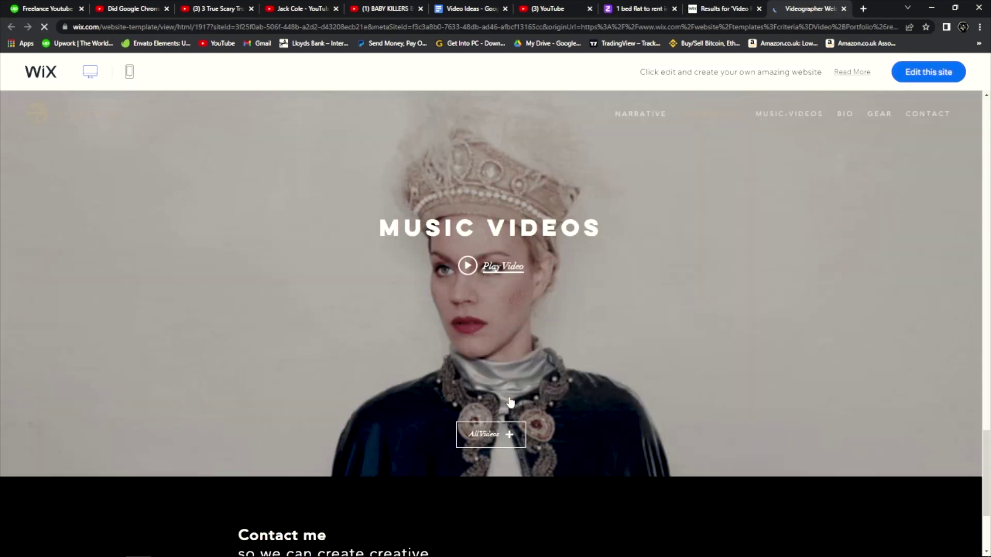
{"action": "scroll", "coordinate": [509, 401], "scroll_direction": "down", "scroll_amount": 3}
{"action": "scroll", "coordinate": [506, 403], "scroll_direction": "up", "scroll_amount": 5}
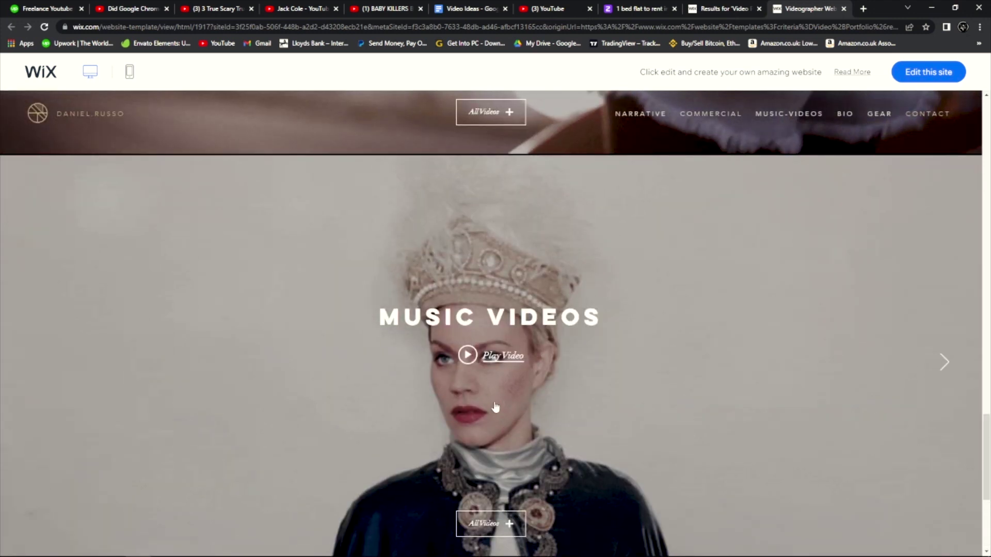
{"action": "scroll", "coordinate": [498, 406], "scroll_direction": "up", "scroll_amount": 5}
{"action": "scroll", "coordinate": [495, 407], "scroll_direction": "up", "scroll_amount": 5}
{"action": "scroll", "coordinate": [495, 405], "scroll_direction": "up", "scroll_amount": 5}
{"action": "scroll", "coordinate": [494, 404], "scroll_direction": "up", "scroll_amount": 4}
{"action": "scroll", "coordinate": [493, 403], "scroll_direction": "up", "scroll_amount": 4}
{"action": "scroll", "coordinate": [494, 402], "scroll_direction": "up", "scroll_amount": 4}
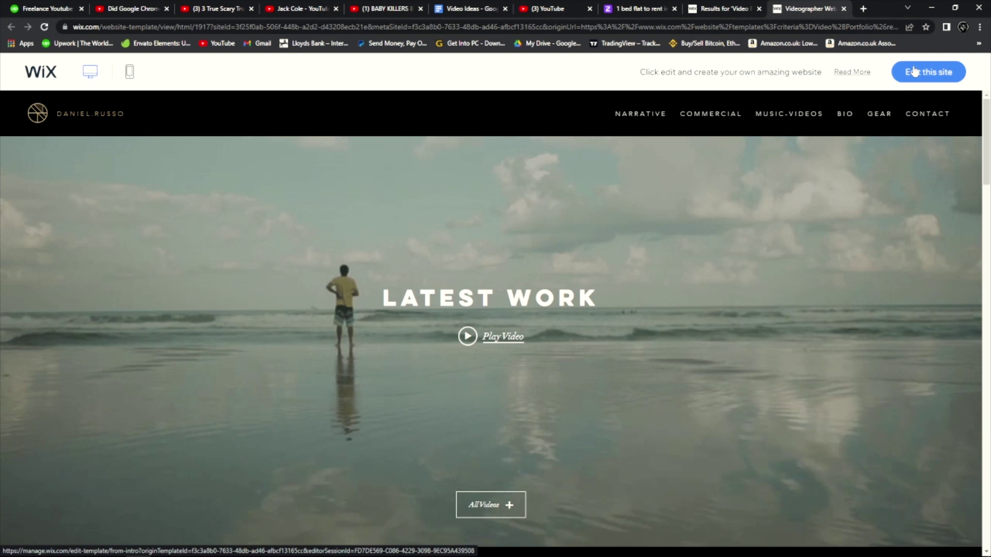
Load the Videographer template into the Wix Editor with 'Edit this site'.
{"action": "left_click", "coordinate": [914, 74]}
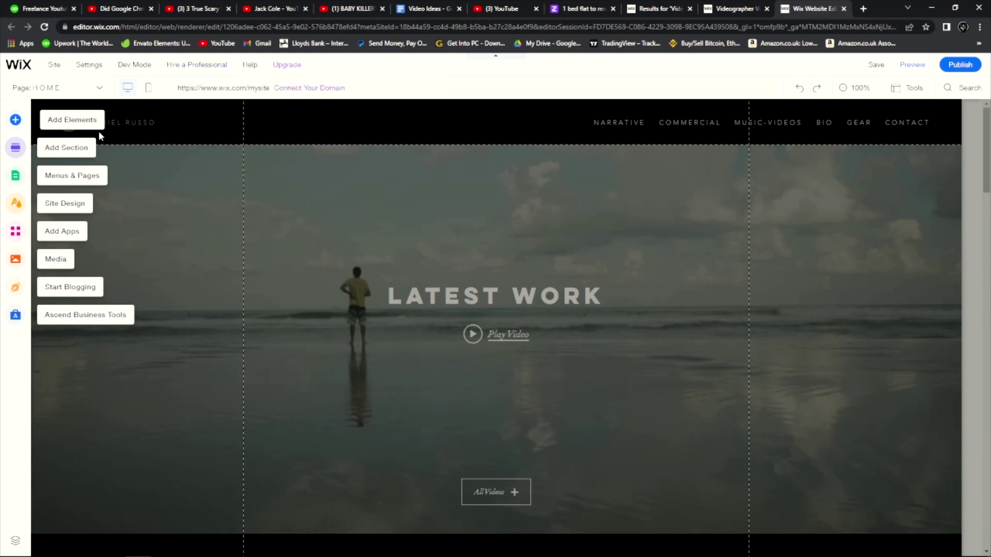
From the Media panel, start an upload from the computer.
{"action": "left_click", "coordinate": [65, 268]}
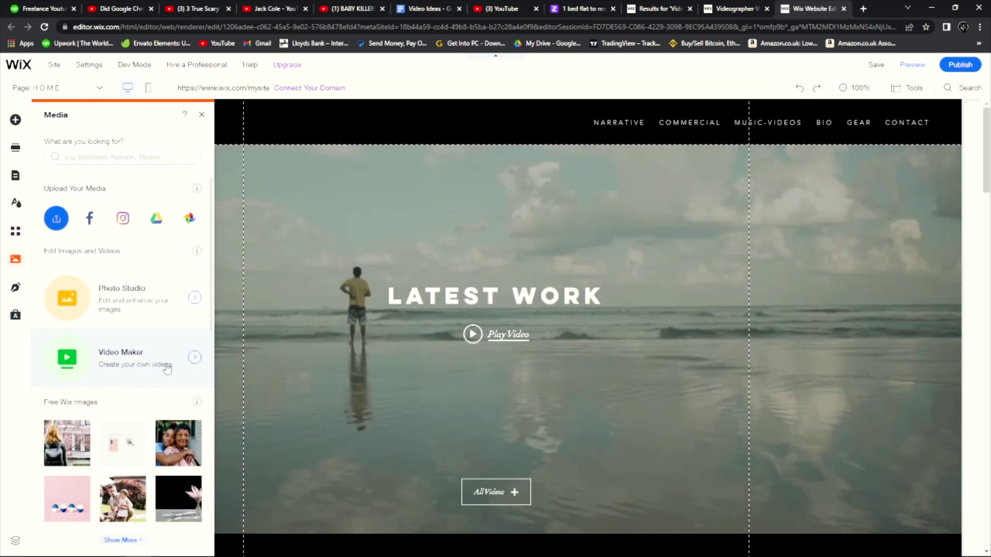
{"action": "scroll", "coordinate": [164, 361], "scroll_direction": "down", "scroll_amount": 1}
{"action": "scroll", "coordinate": [165, 351], "scroll_direction": "down", "scroll_amount": 3}
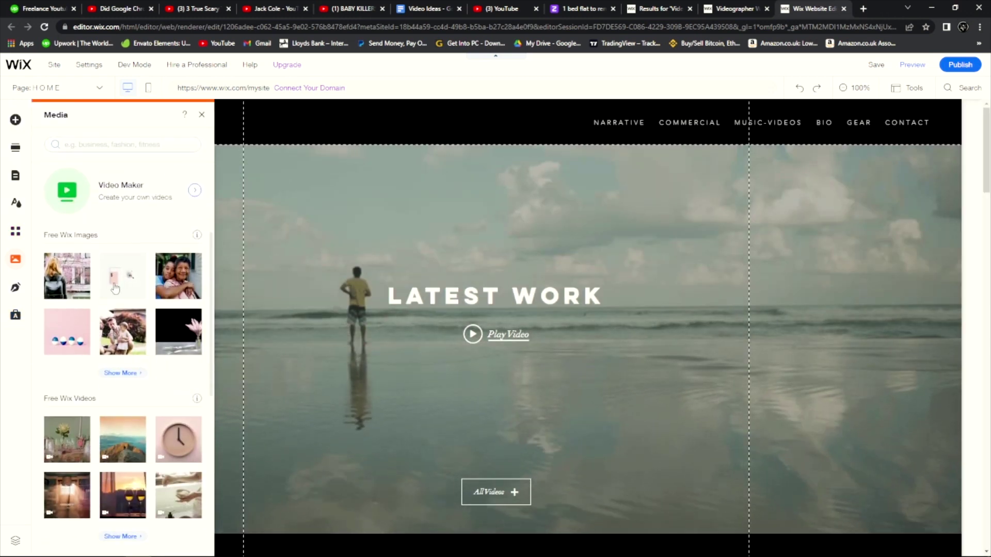
{"action": "scroll", "coordinate": [114, 232], "scroll_direction": "up", "scroll_amount": 4}
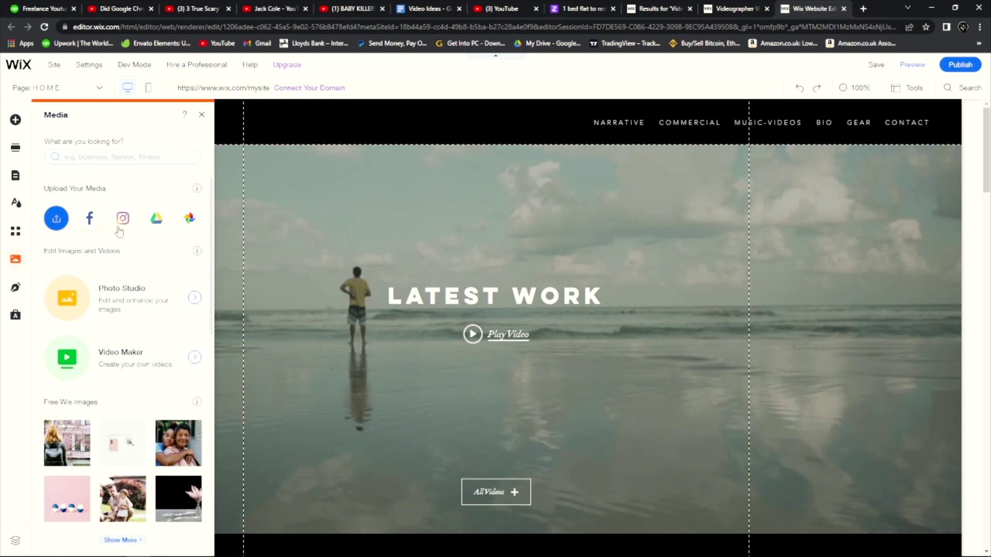
{"action": "left_click", "coordinate": [66, 223]}
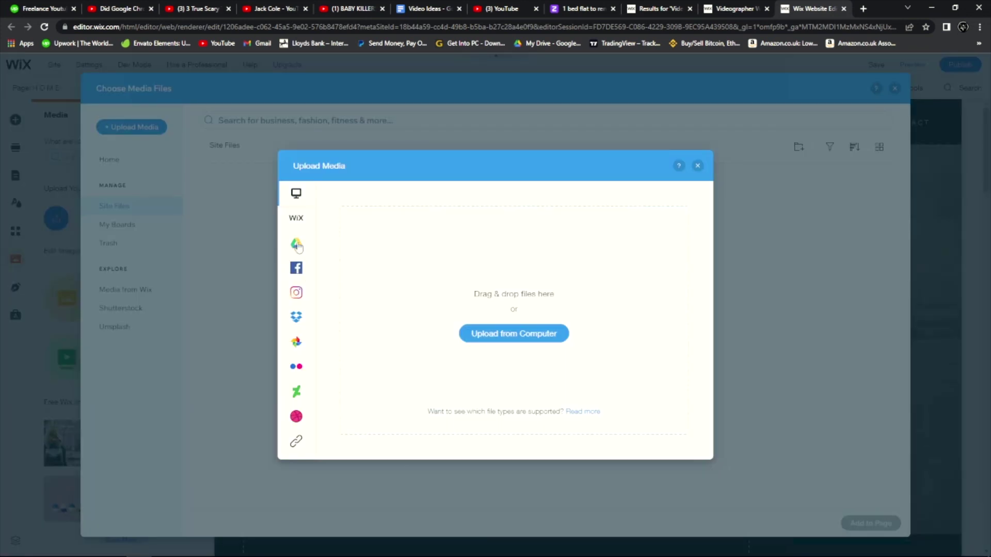
{"action": "left_click", "coordinate": [512, 335]}
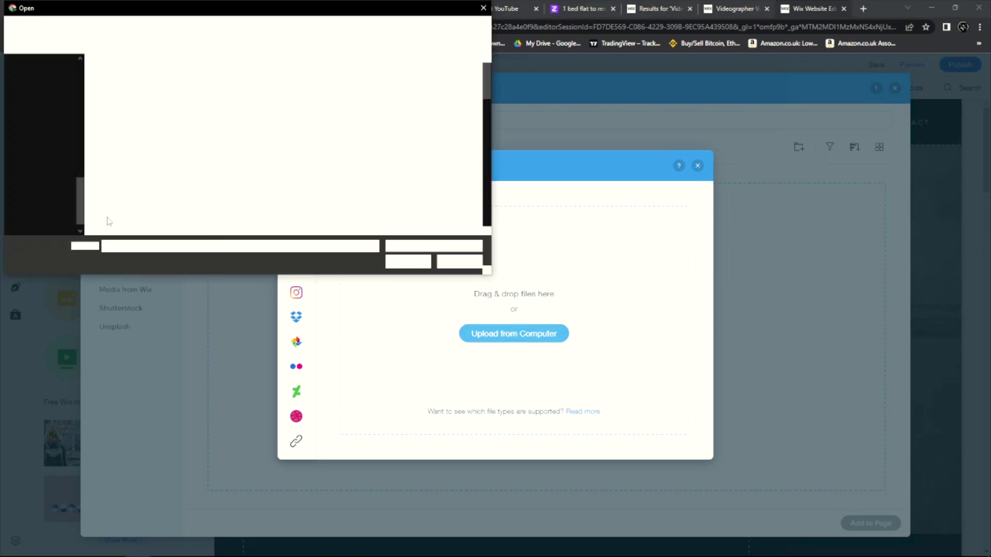
Browse to Videos > My Completed Freelance Projects in the Open dialog.
{"action": "left_click", "coordinate": [41, 205]}
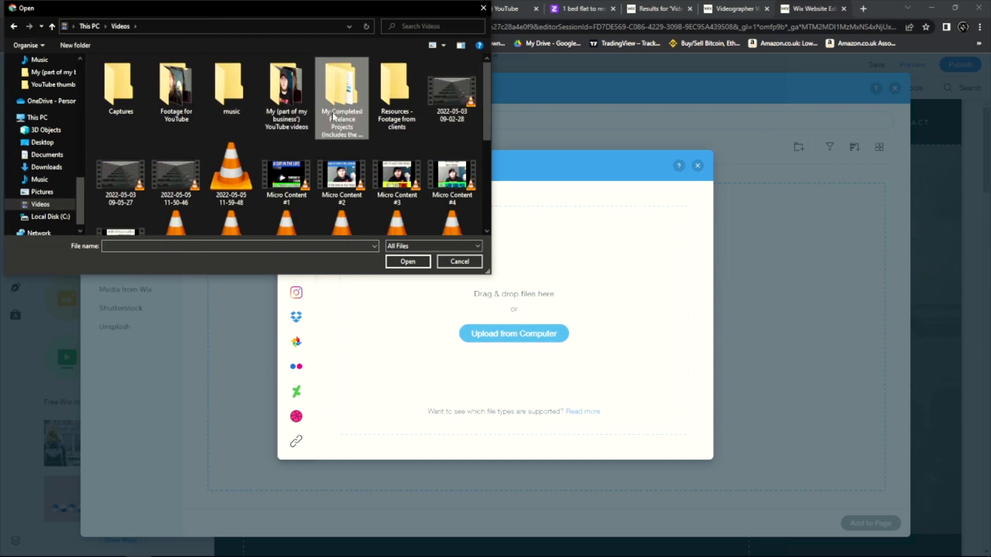
{"action": "double_click", "coordinate": [342, 88]}
{"action": "scroll", "coordinate": [335, 203], "scroll_direction": "down", "scroll_amount": 5}
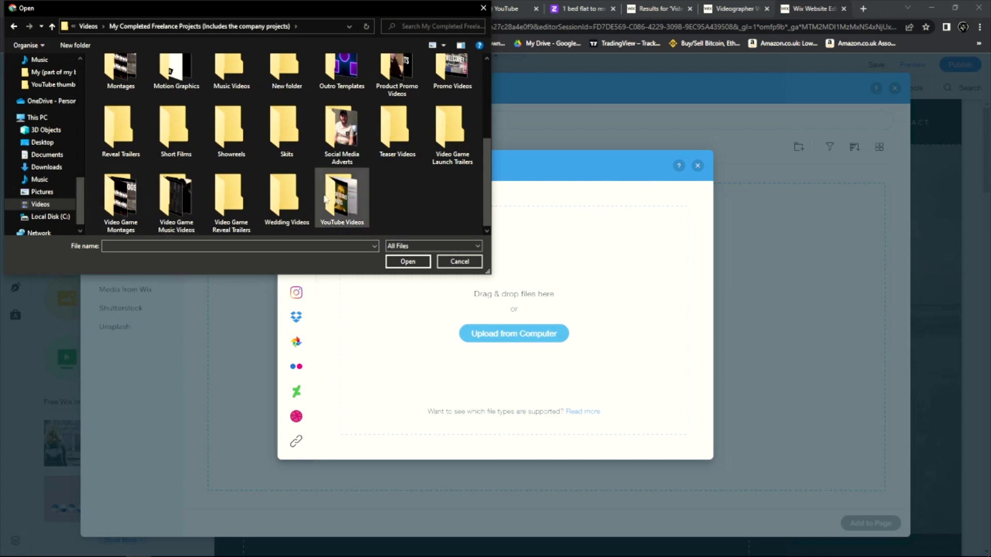
{"action": "scroll", "coordinate": [155, 208], "scroll_direction": "up", "scroll_amount": 3}
{"action": "scroll", "coordinate": [174, 208], "scroll_direction": "down", "scroll_amount": 2}
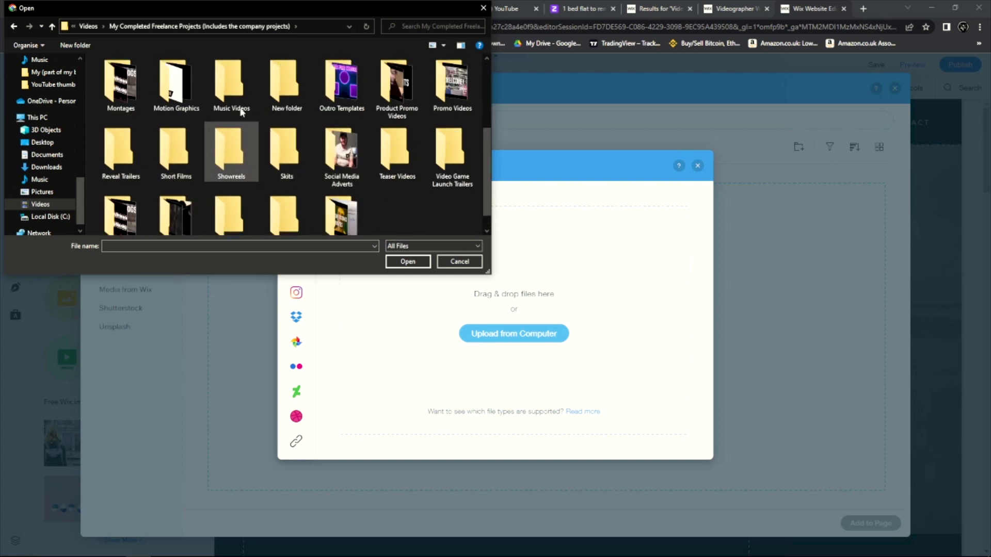
{"action": "scroll", "coordinate": [273, 146], "scroll_direction": "up", "scroll_amount": 3}
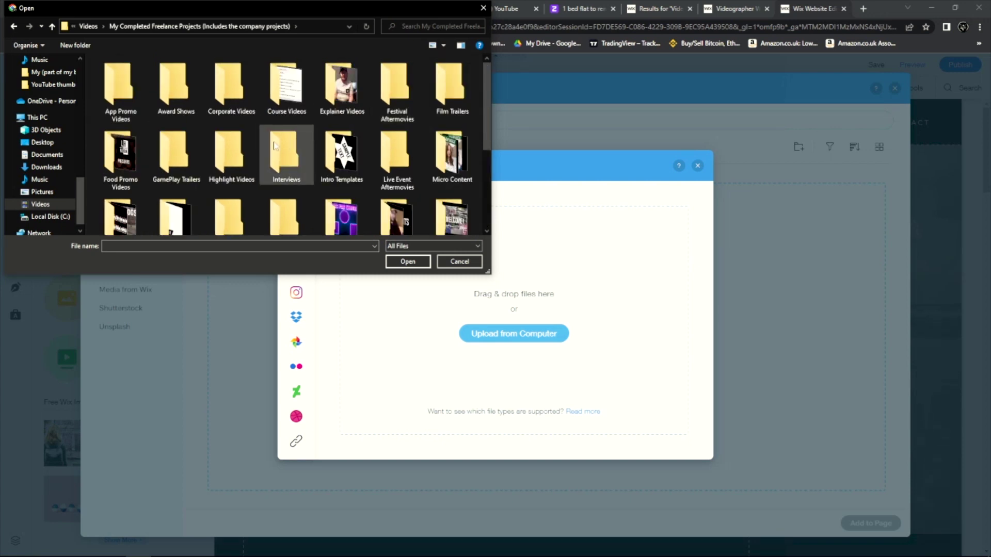
{"action": "mouse_move", "coordinate": [284, 153]}
{"action": "scroll", "coordinate": [274, 145], "scroll_direction": "down", "scroll_amount": 2}
{"action": "scroll", "coordinate": [266, 138], "scroll_direction": "down", "scroll_amount": 2}
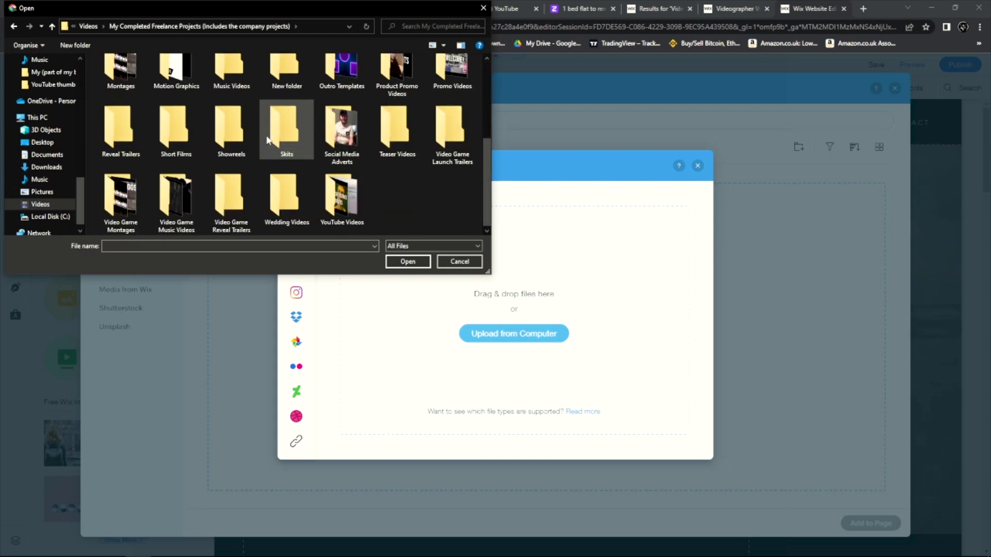
{"action": "scroll", "coordinate": [260, 132], "scroll_direction": "up", "scroll_amount": 2}
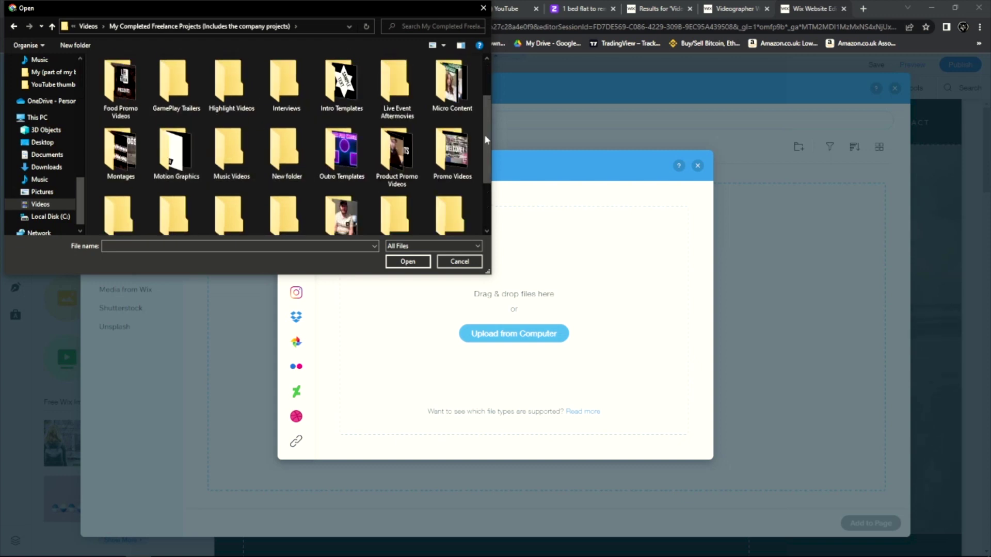
{"action": "scroll", "coordinate": [484, 135], "scroll_direction": "down", "scroll_amount": 1}
{"action": "scroll", "coordinate": [418, 136], "scroll_direction": "down", "scroll_amount": 2}
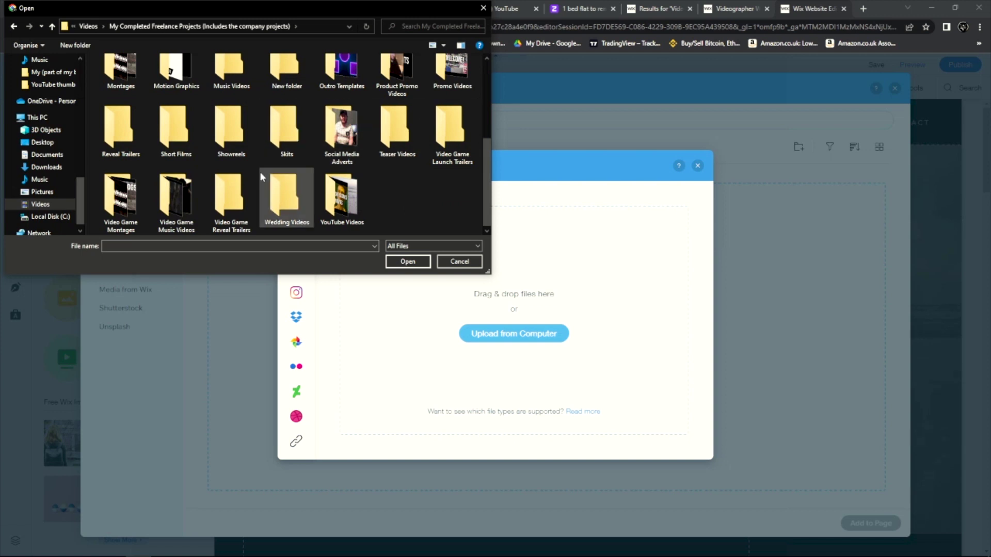
Upload the Watch Dogs 1 video from the Video Game Music Videos folder.
{"action": "double_click", "coordinate": [174, 203]}
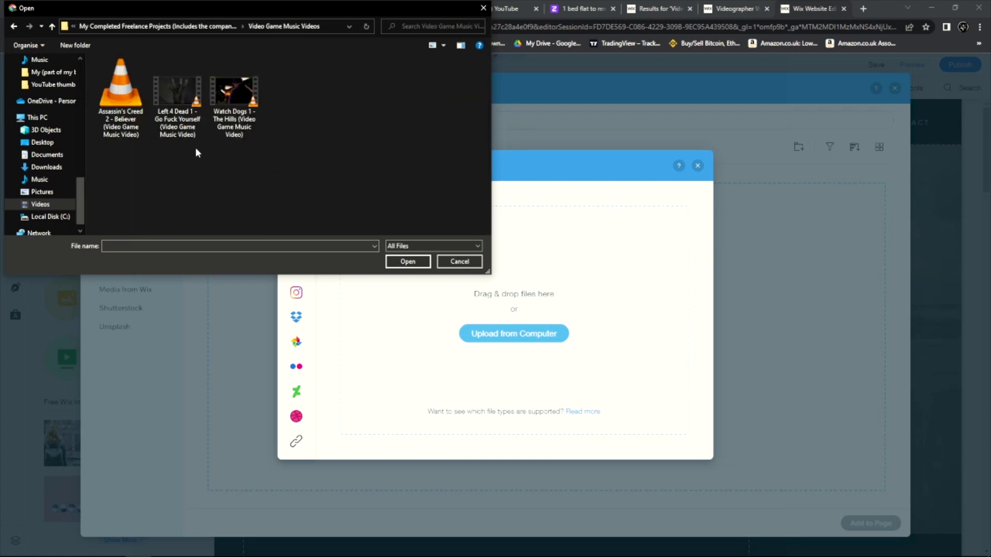
{"action": "left_click", "coordinate": [234, 101]}
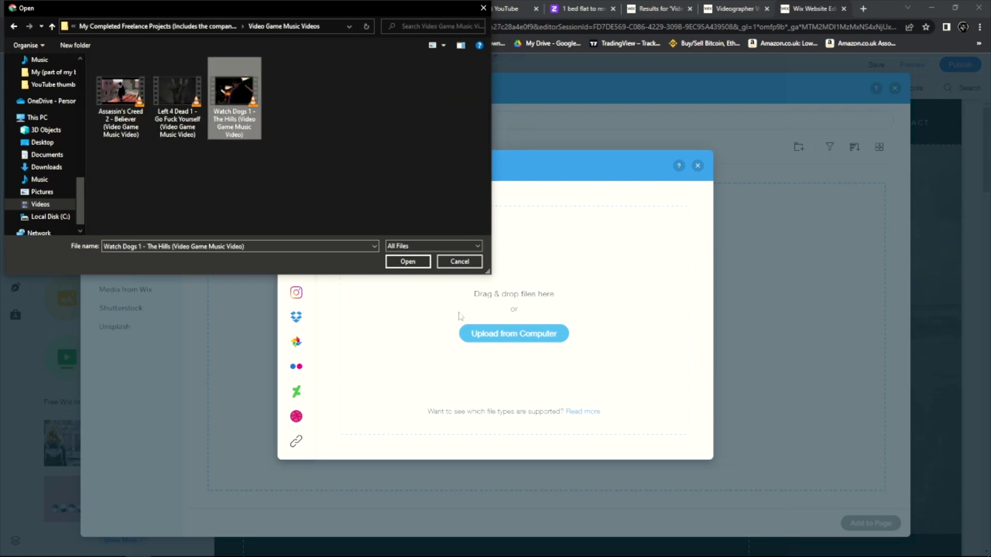
{"action": "left_click", "coordinate": [419, 263]}
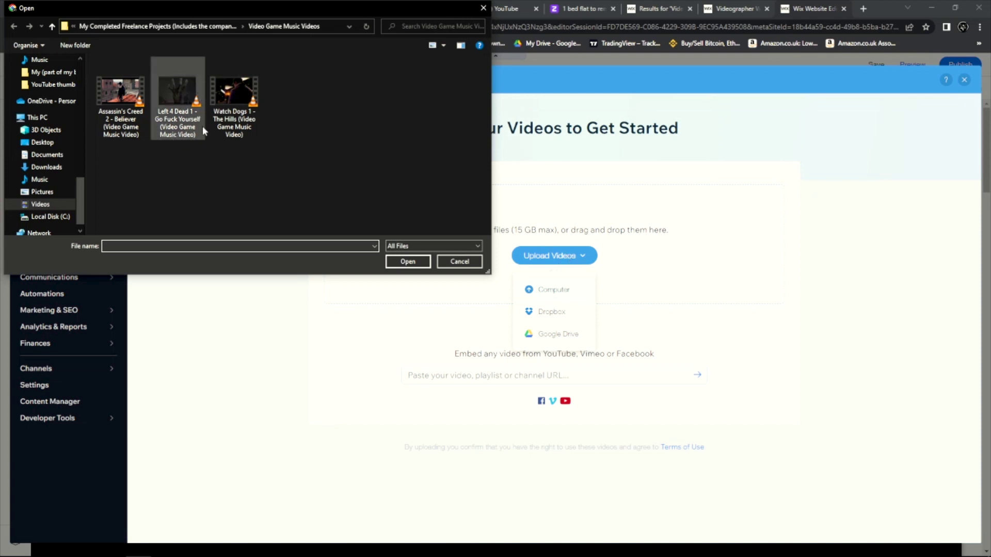
Add the Watch Dogs 1 video file to the Wix Video Library.
{"action": "left_click", "coordinate": [234, 101]}
{"action": "left_click", "coordinate": [408, 261]}
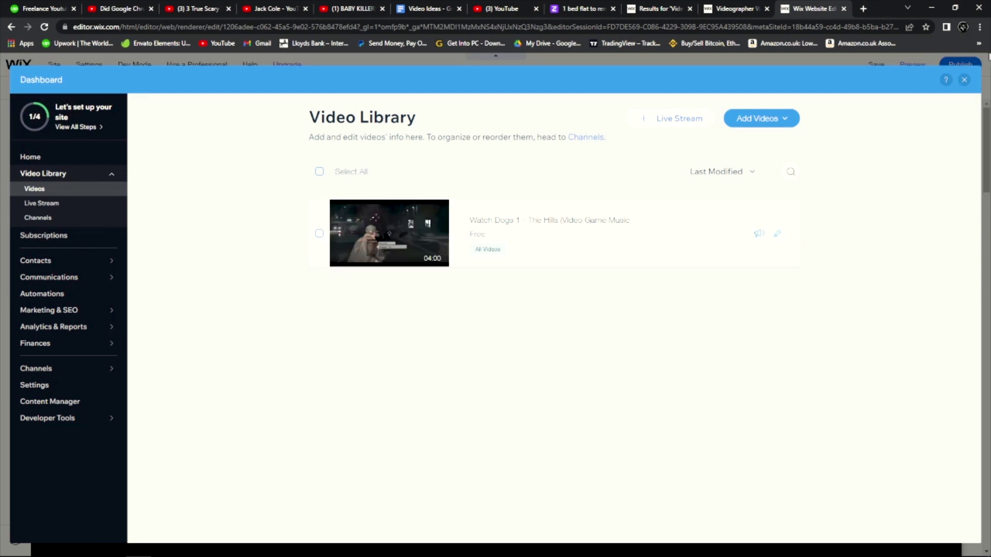
Leave the video library and open the site in Preview mode, dismissing the notice.
{"action": "left_click", "coordinate": [962, 80]}
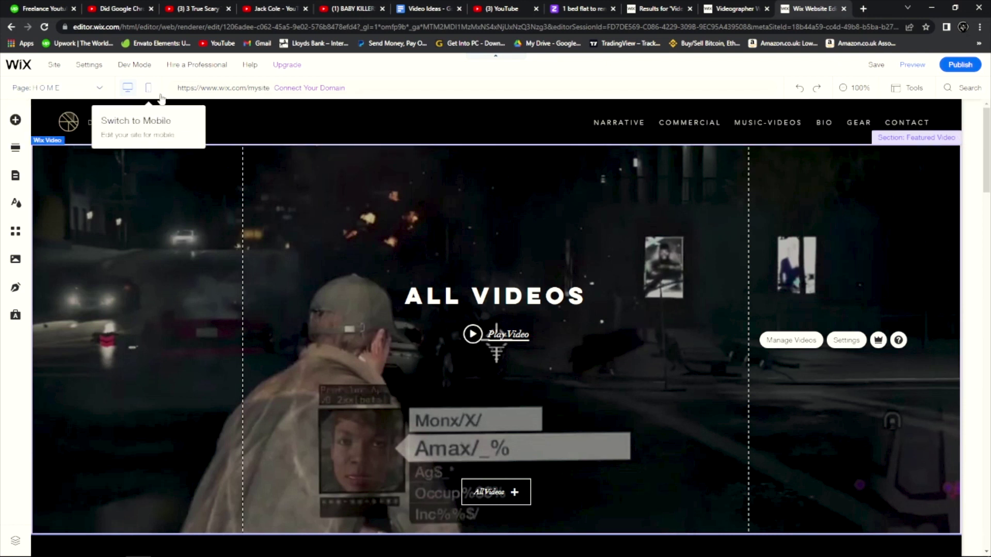
{"action": "left_click", "coordinate": [916, 67]}
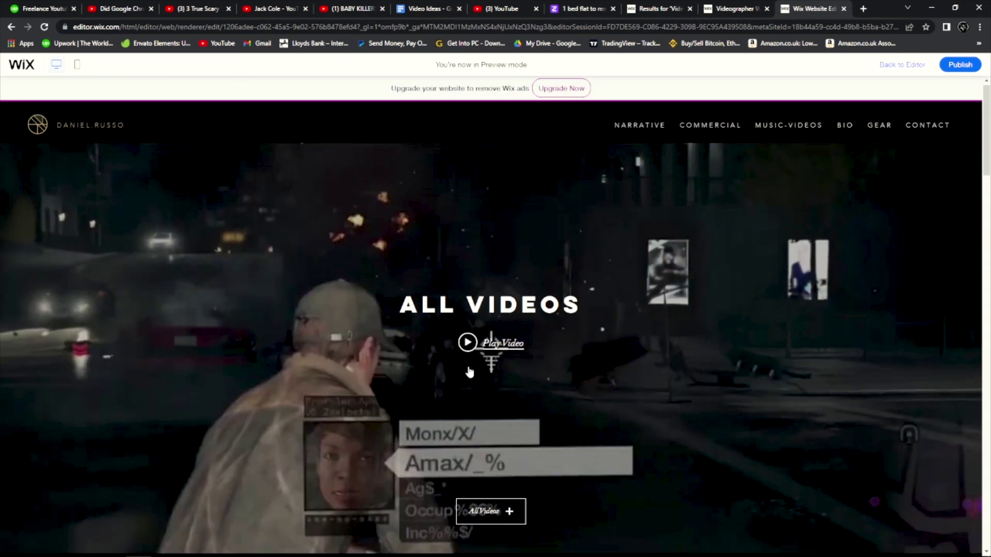
{"action": "left_click", "coordinate": [469, 372]}
{"action": "left_click", "coordinate": [588, 352]}
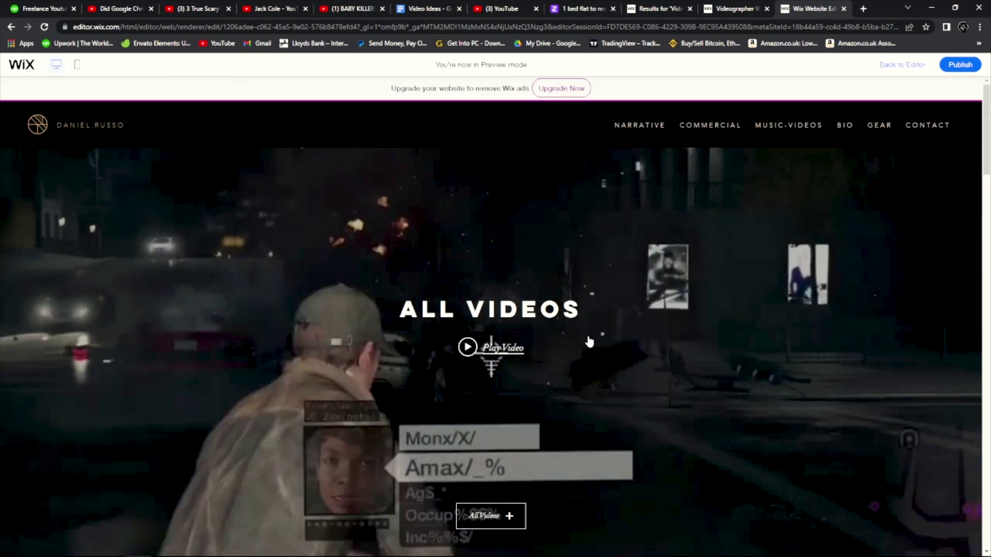
Scroll the preview to check the Watch Dogs video playing behind 'All Videos'.
{"action": "scroll", "coordinate": [589, 382], "scroll_direction": "down", "scroll_amount": 3}
{"action": "scroll", "coordinate": [590, 376], "scroll_direction": "down", "scroll_amount": 2}
{"action": "scroll", "coordinate": [590, 376], "scroll_direction": "up", "scroll_amount": 3}
{"action": "scroll", "coordinate": [593, 380], "scroll_direction": "down", "scroll_amount": 3}
{"action": "scroll", "coordinate": [221, 376], "scroll_direction": "up", "scroll_amount": 3}
{"action": "scroll", "coordinate": [240, 399], "scroll_direction": "down", "scroll_amount": 2}
{"action": "scroll", "coordinate": [362, 476], "scroll_direction": "up", "scroll_amount": 4}
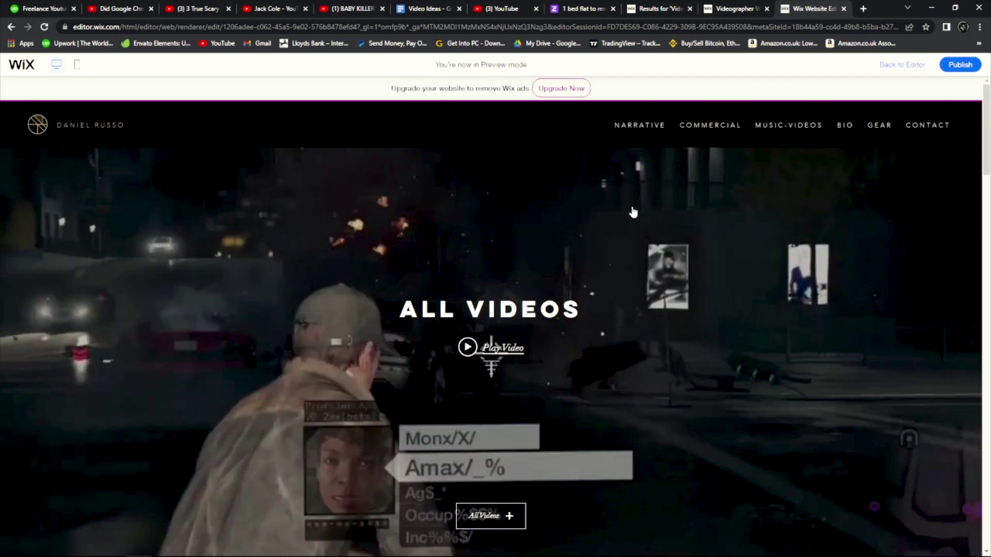